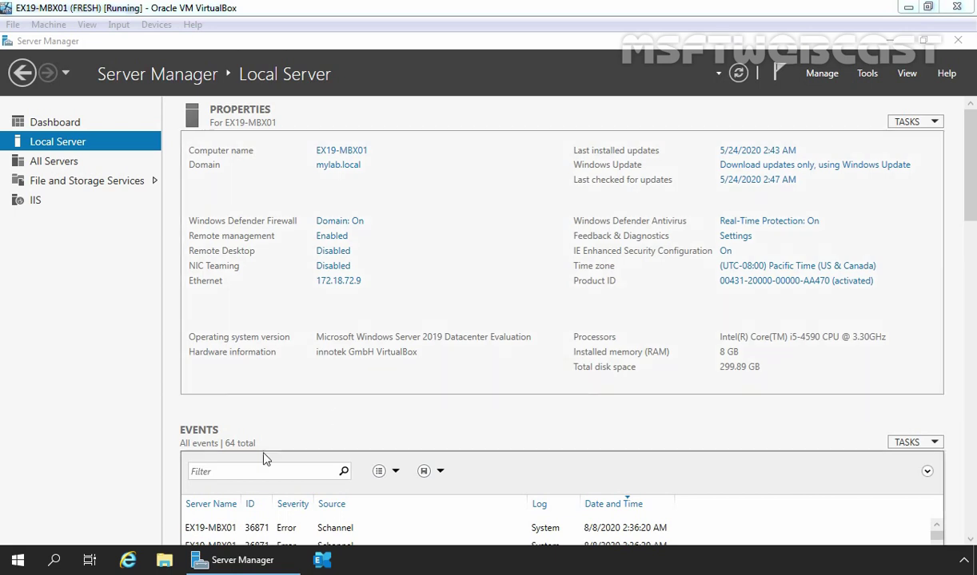
pyautogui.click(129, 562)
pyautogui.click(129, 562)
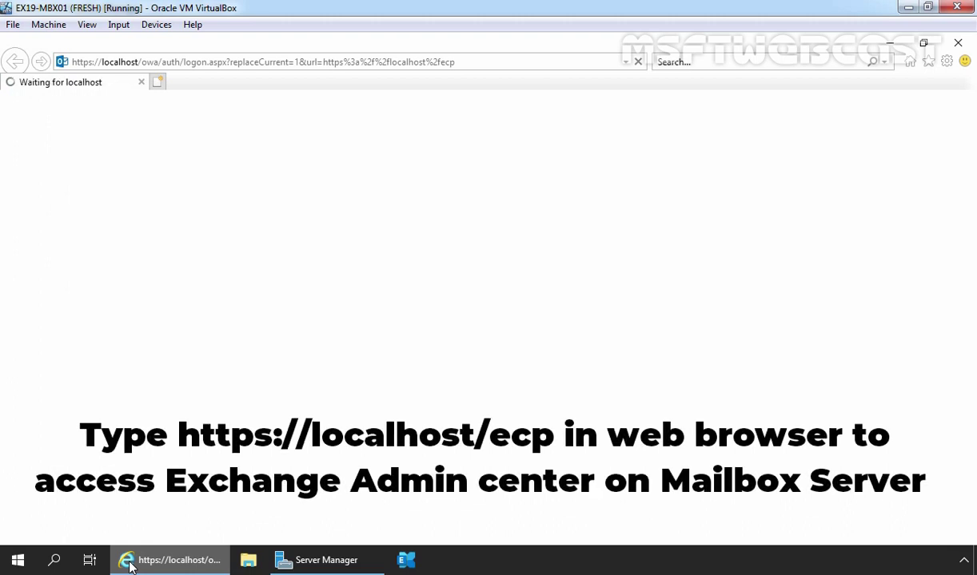
pyautogui.click(148, 279)
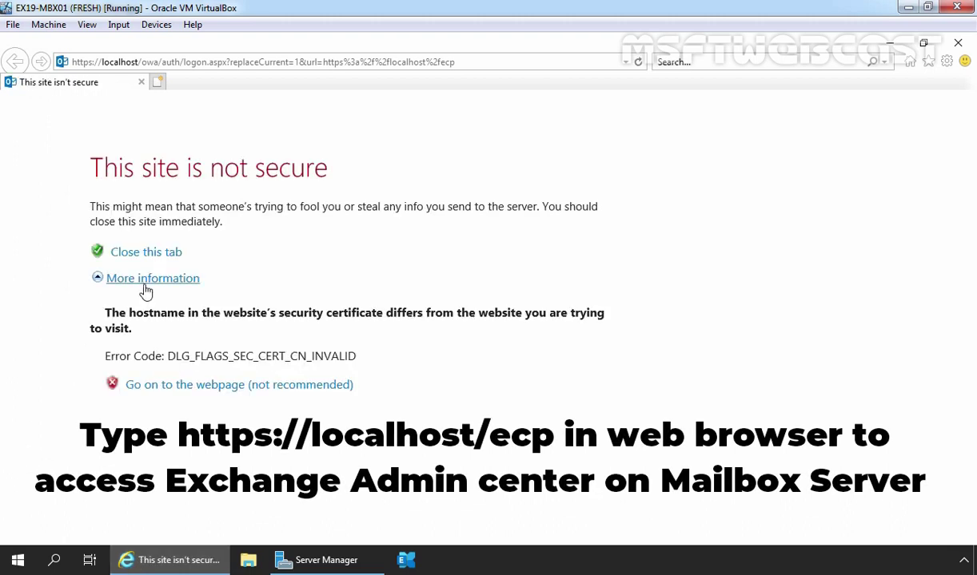
pyautogui.click(176, 387)
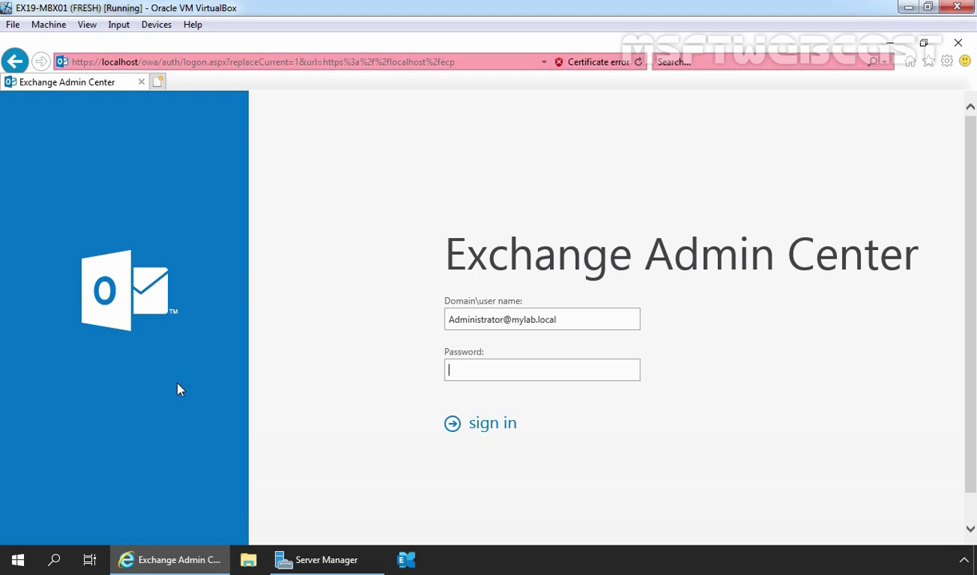
# Step: Sign in to the Exchange Admin Center with the account password and show the list of server databases
pyautogui.write('*********')
pyautogui.click(487, 425)
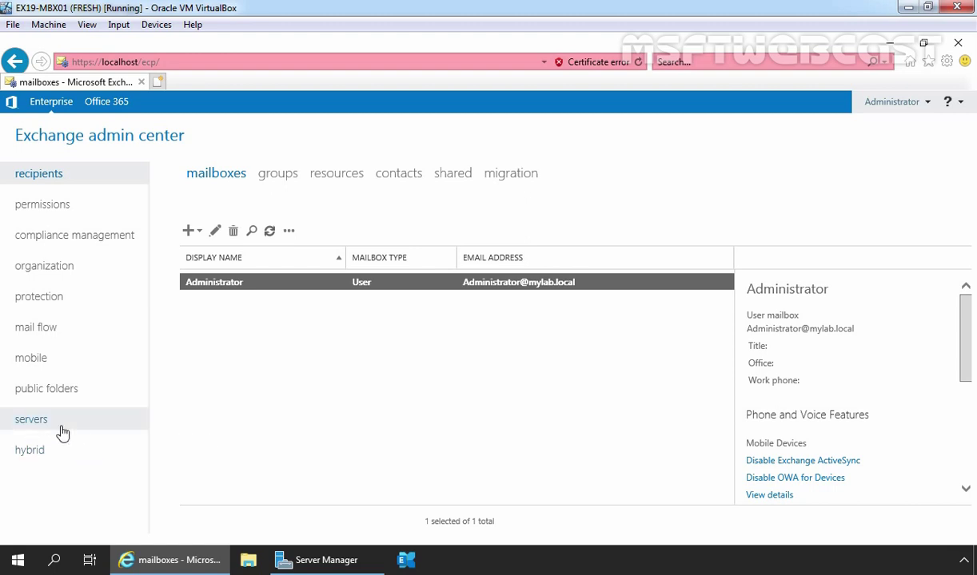
pyautogui.click(36, 423)
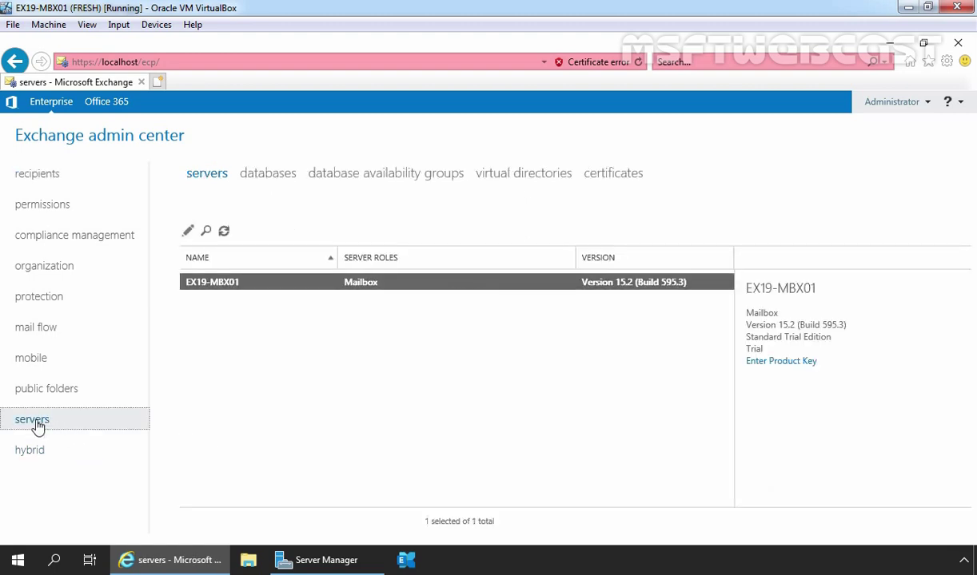
pyautogui.click(271, 182)
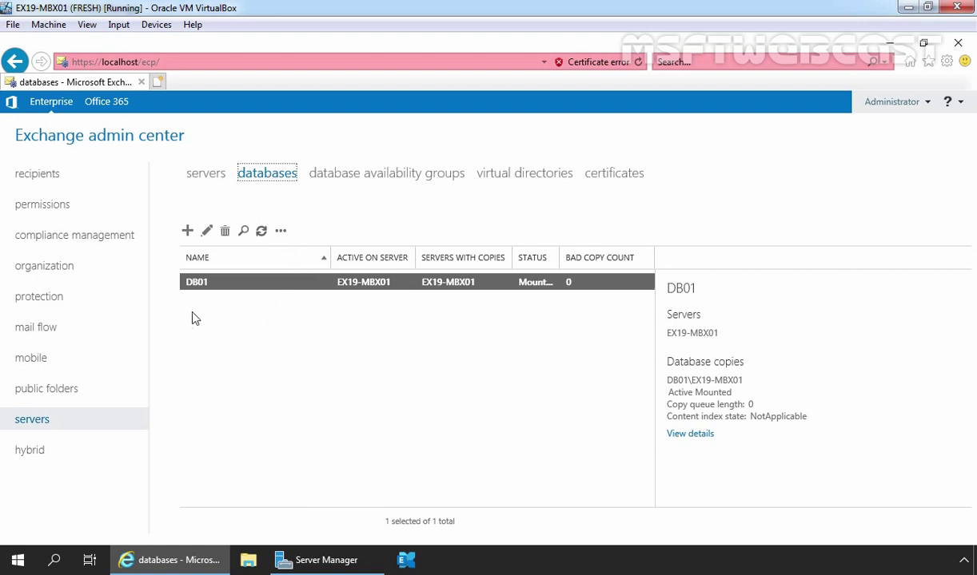
# Step: Start a new mailbox database named DB02 and assign it to server EX19-MBX01
pyautogui.click(189, 232)
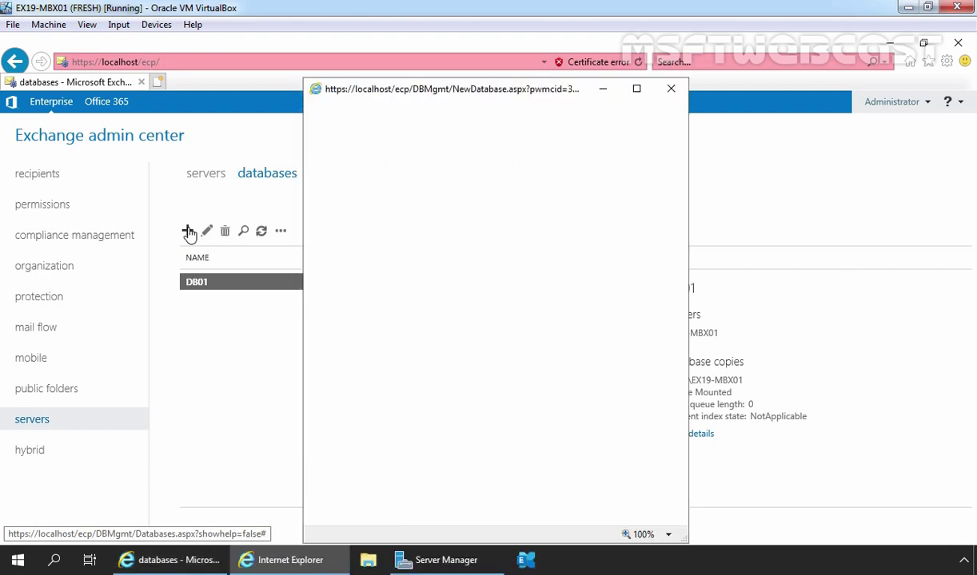
pyautogui.moveTo(482, 95); pyautogui.dragTo(474, 51)
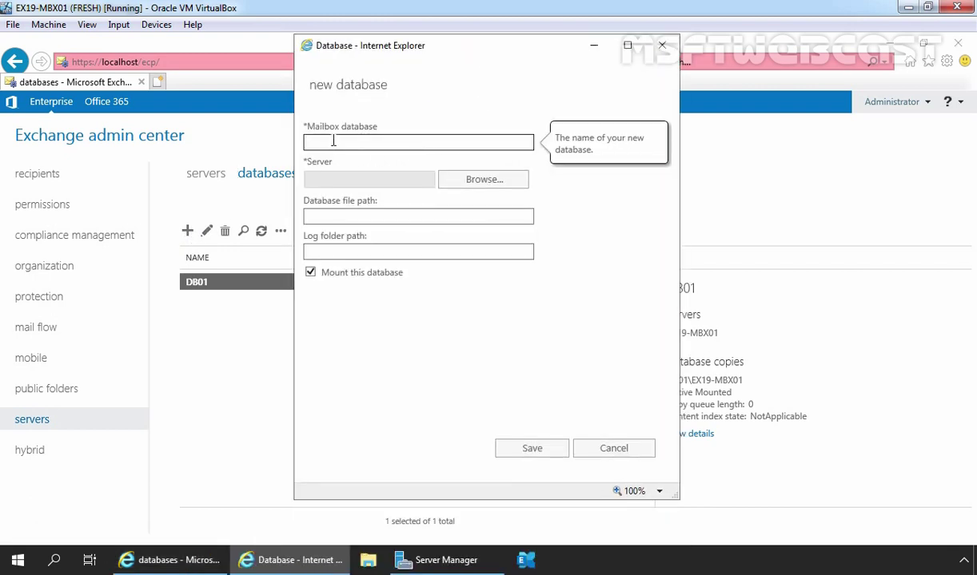
pyautogui.write('DB02')
pyautogui.click(461, 181)
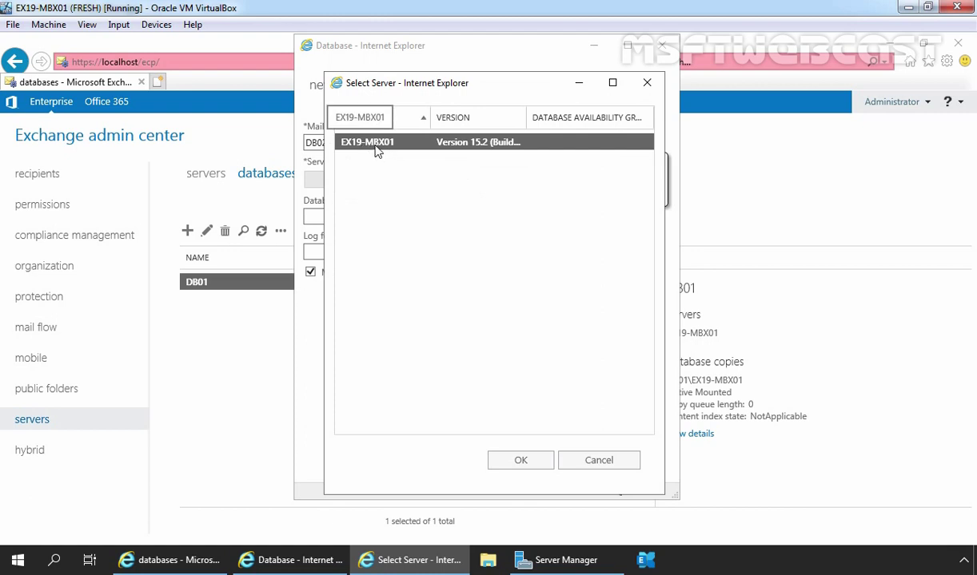
pyautogui.click(519, 461)
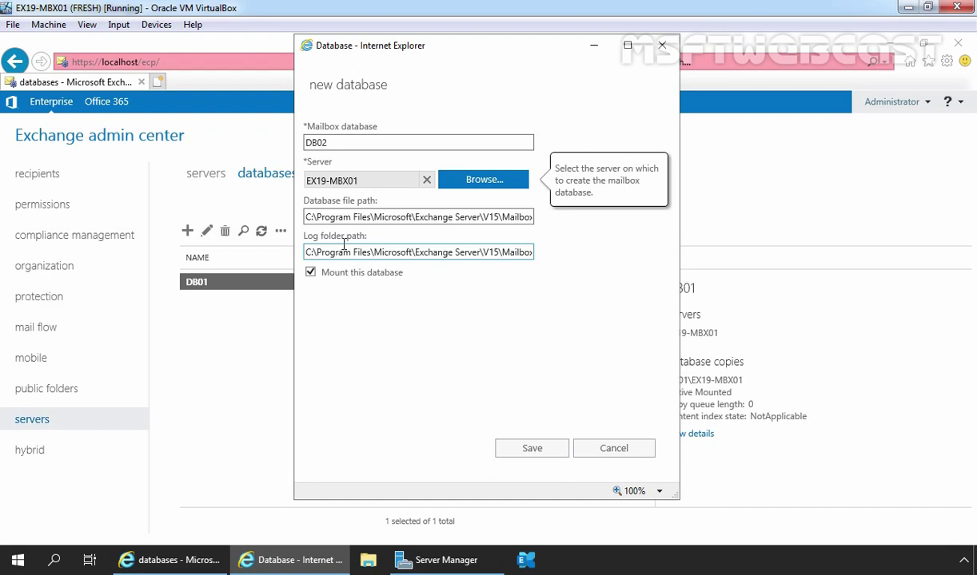
# Step: Check in File Explorer the DB02 and DB02-Logs drives available for the new database
pyautogui.click(367, 562)
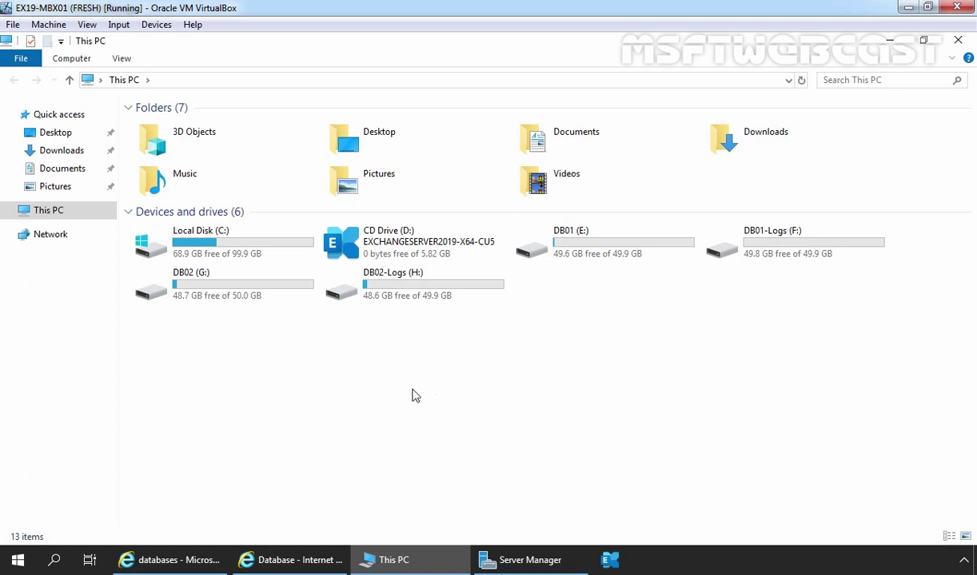
pyautogui.click(214, 304)
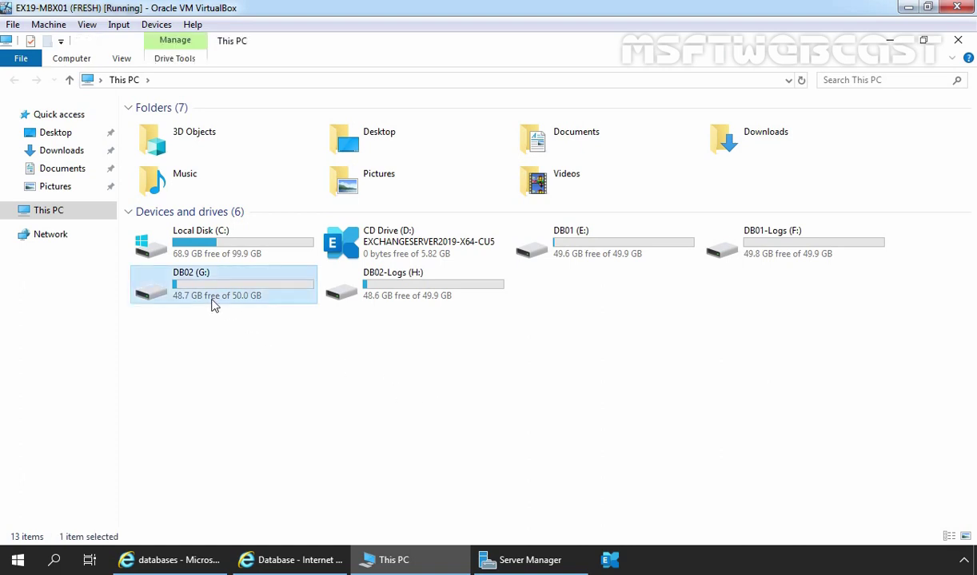
pyautogui.click(403, 298)
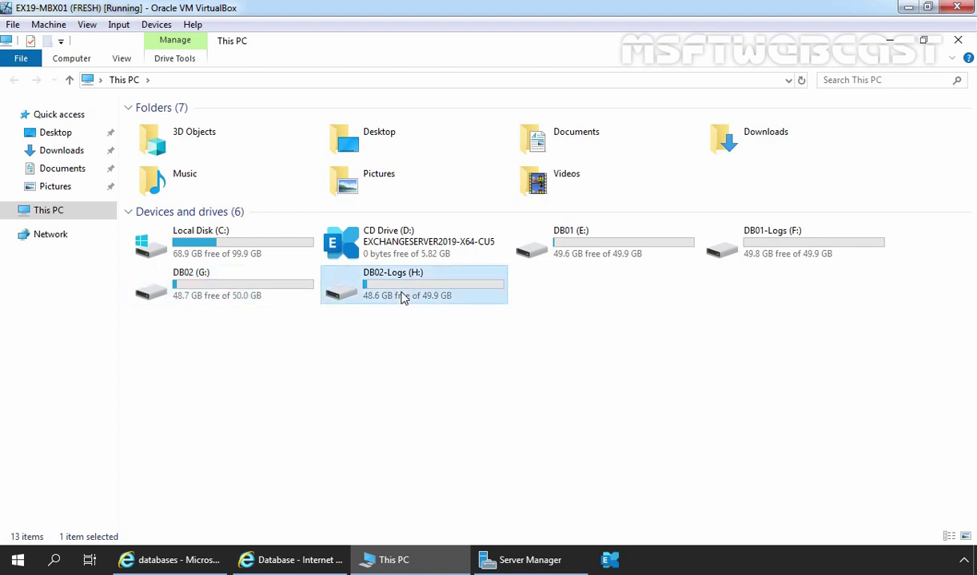
# Step: Return to the new database form and set the database file path to G:\DB02\DB02.edb
pyautogui.click(291, 559)
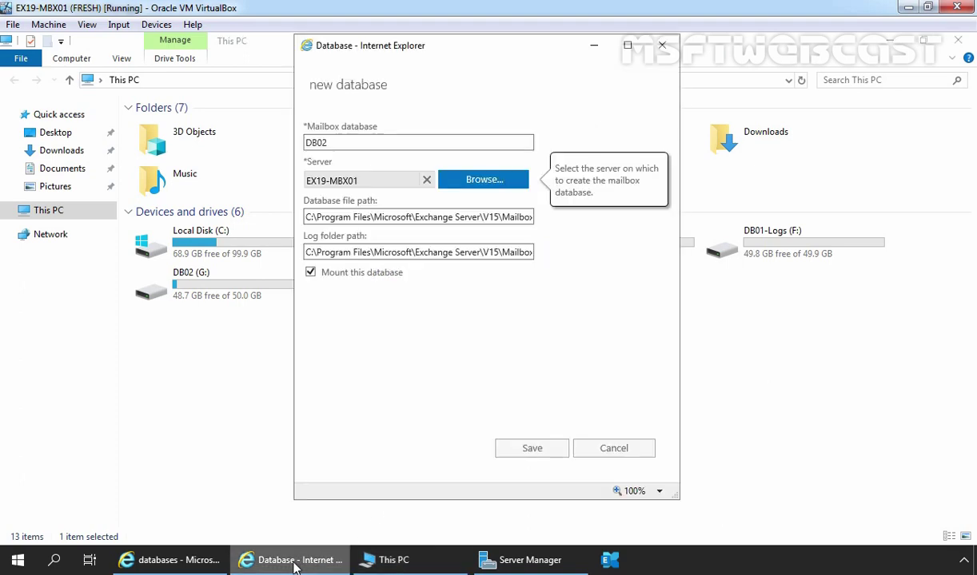
pyautogui.click(306, 218)
pyautogui.hotkey('shift', 'Right')
pyautogui.hotkey('shift', 'Right')
pyautogui.hotkey('shift', 'Right')
pyautogui.hotkey('shift', 'Right')
pyautogui.hotkey('shift', 'Right')
pyautogui.hotkey('shift', 'Right')
pyautogui.hotkey('shift', 'Right')
pyautogui.hotkey('shift', 'Right')
pyautogui.hotkey('shift', 'Right')
pyautogui.hotkey('shift', 'Right')
pyautogui.hotkey('shift', 'Right')
pyautogui.hotkey('shift', 'Right')
pyautogui.hotkey('shift', 'Right')
pyautogui.hotkey('shift', 'Right')
pyautogui.hotkey('shift', 'Right')
pyautogui.hotkey('shift', 'Right')
pyautogui.hotkey('shift', 'Right')
pyautogui.hotkey('shift', 'Right')
pyautogui.hotkey('shift', 'Right')
pyautogui.hotkey('shift', 'Right')
pyautogui.hotkey('shift', 'Right')
pyautogui.hotkey('shift', 'Right')
pyautogui.hotkey('shift', 'Right')
pyautogui.hotkey('shift', 'Right')
pyautogui.hotkey('shift', 'Right')
pyautogui.hotkey('shift', 'Right')
pyautogui.hotkey('shift', 'Right')
pyautogui.hotkey('shift', 'Right')
pyautogui.hotkey('shift', 'Right')
pyautogui.hotkey('shift', 'Right')
pyautogui.hotkey('shift', 'Right')
pyautogui.hotkey('shift', 'Right')
pyautogui.hotkey('shift', 'Right')
pyautogui.hotkey('shift', 'Right')
pyautogui.hotkey('shift', 'Right')
pyautogui.hotkey('shift', 'Right')
pyautogui.hotkey('shift', 'Right')
pyautogui.hotkey('shift', 'Right')
pyautogui.hotkey('shift', 'Right')
pyautogui.hotkey('shift', 'Right')
pyautogui.hotkey('shift', 'Left')
pyautogui.hotkey('shift', 'Left')
pyautogui.hotkey('shift', 'Left')
pyautogui.hotkey('shift', 'Left')
pyautogui.hotkey('shift', 'Left')
pyautogui.hotkey('shift', 'Left')
pyautogui.hotkey('shift', 'Left')
pyautogui.hotkey('shift', 'Left')
pyautogui.hotkey('shift', 'Left')
pyautogui.hotkey('shift', 'Left')
pyautogui.hotkey('shift', 'Left')
pyautogui.hotkey('shift', 'Left')
pyautogui.hotkey('shift', 'Left')
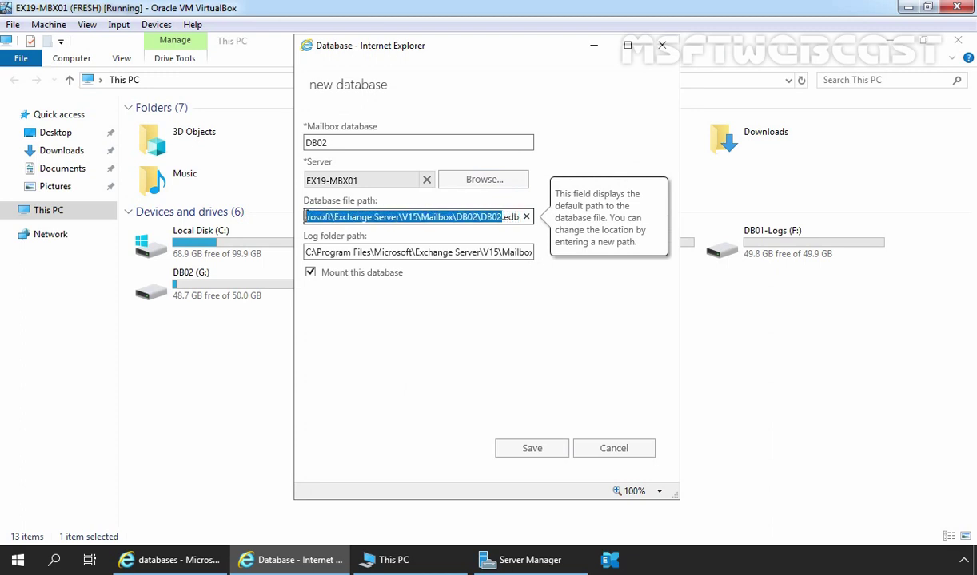
pyautogui.press('BackSpace')
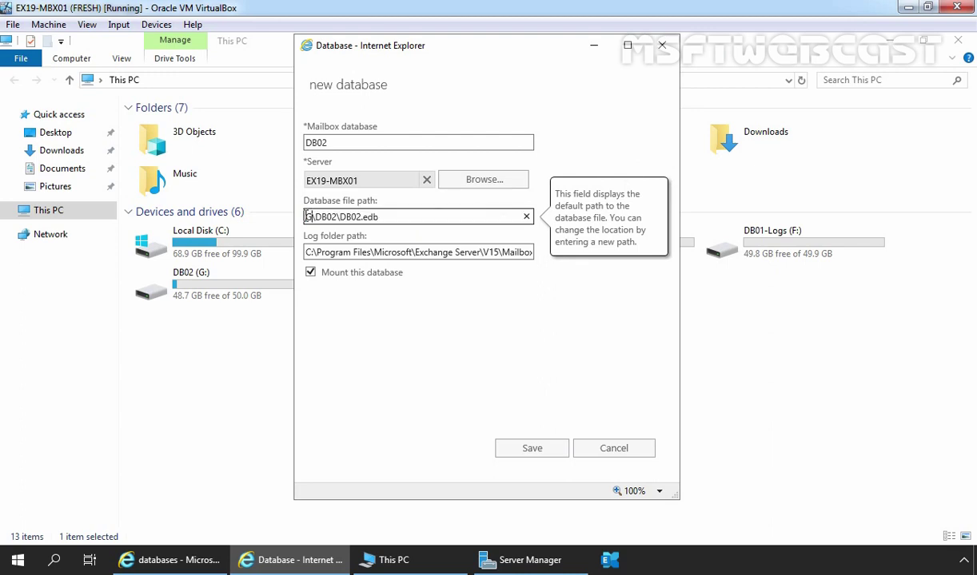
pyautogui.write('G:\\')
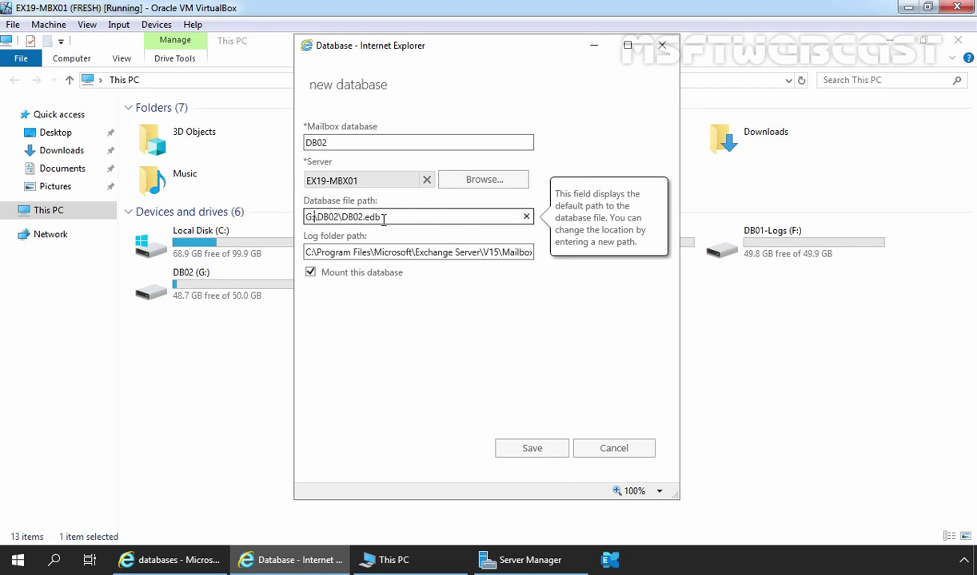
# Step: Set the new database's log folder path to H:\DB02
pyautogui.click(306, 253)
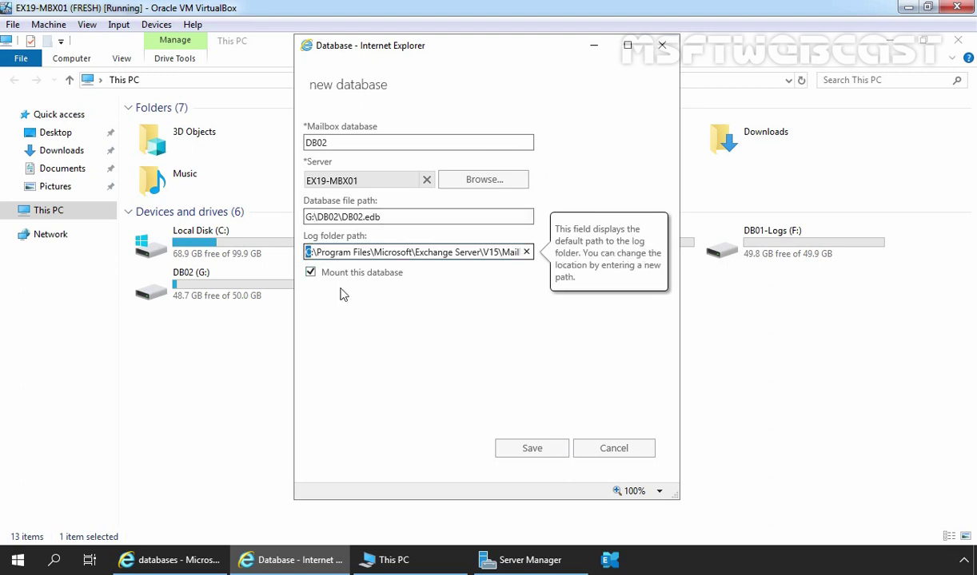
pyautogui.hotkey('ctrl', 'shift', 'Right')
pyautogui.hotkey('ctrl', 'shift', 'Right')
pyautogui.hotkey('ctrl', 'shift', 'Right')
pyautogui.hotkey('ctrl', 'shift', 'Right')
pyautogui.hotkey('ctrl', 'shift', 'Right')
pyautogui.hotkey('ctrl', 'shift', 'Right')
pyautogui.hotkey('ctrl', 'shift', 'Right')
pyautogui.hotkey('ctrl', 'shift', 'Right')
pyautogui.hotkey('ctrl', 'shift', 'Right')
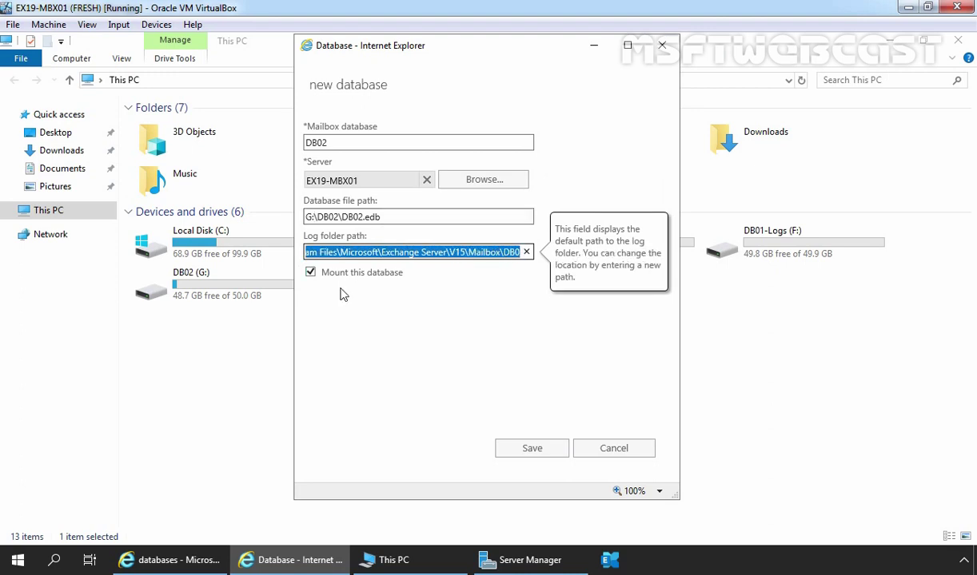
pyautogui.hotkey('ctrl', 'shift', 'Left')
pyautogui.hotkey('ctrl', 'shift', 'Left')
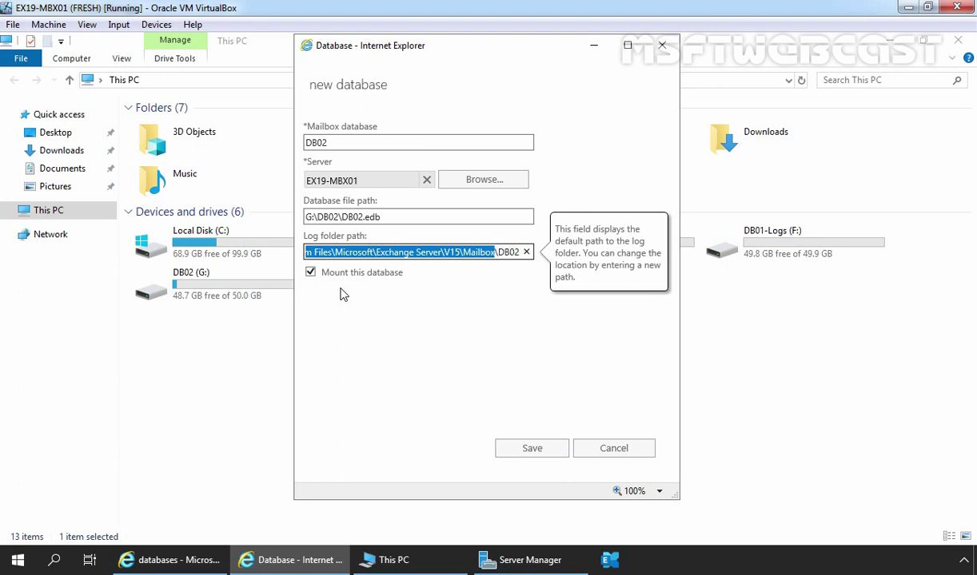
pyautogui.write('H:')
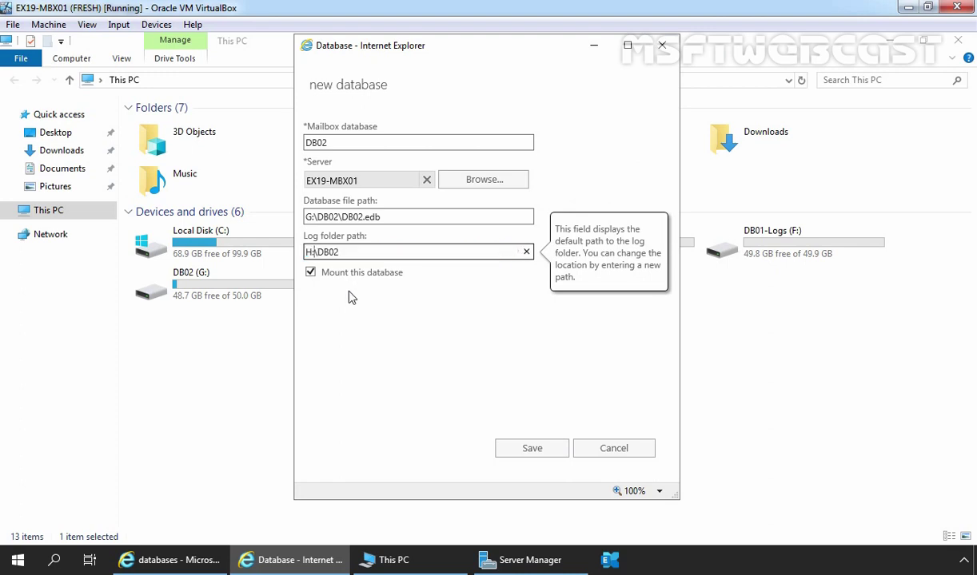
# Step: Inspect the contents of the DB02-Logs (H:) and DB02 (G:) drives in File Explorer
pyautogui.click(424, 560)
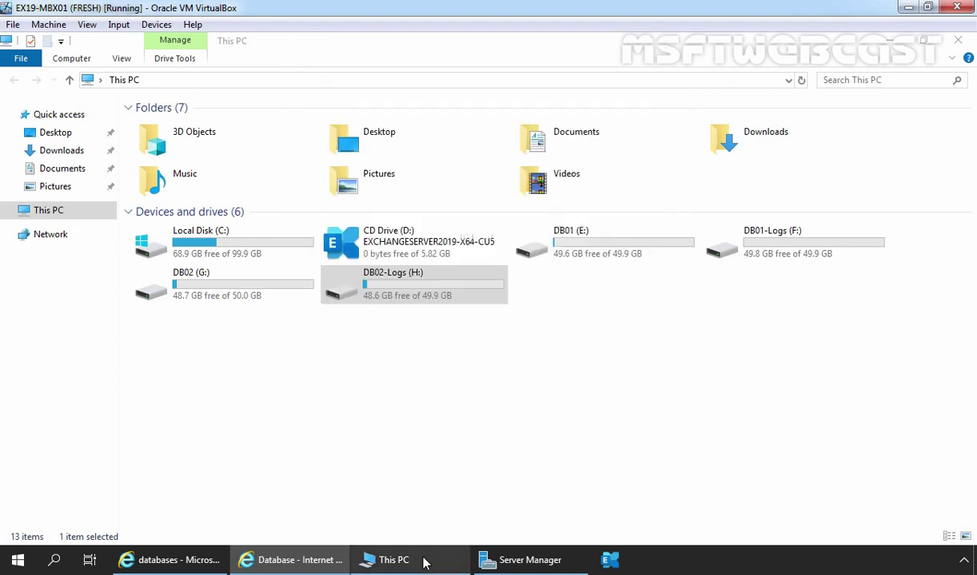
pyautogui.doubleClick(424, 296)
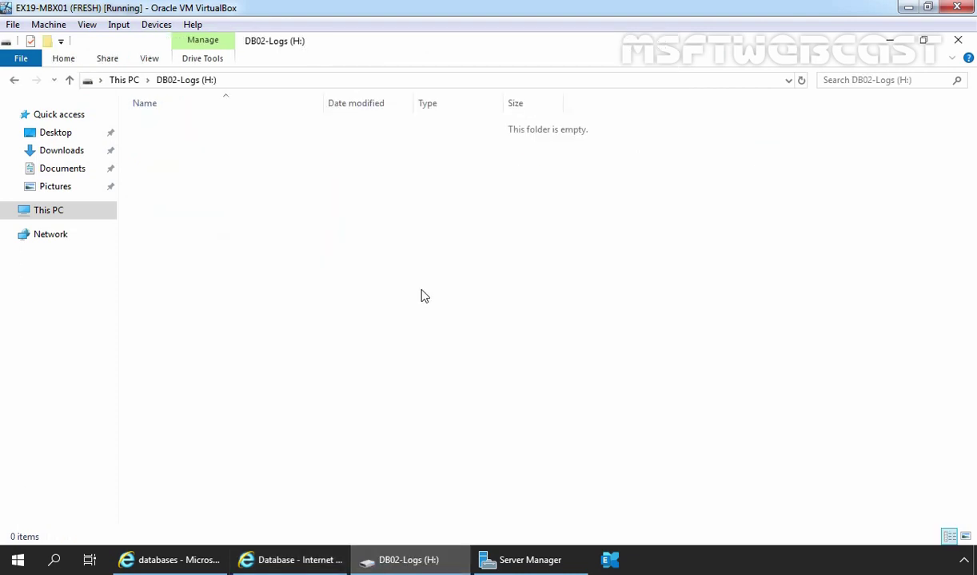
pyautogui.click(137, 83)
pyautogui.doubleClick(214, 289)
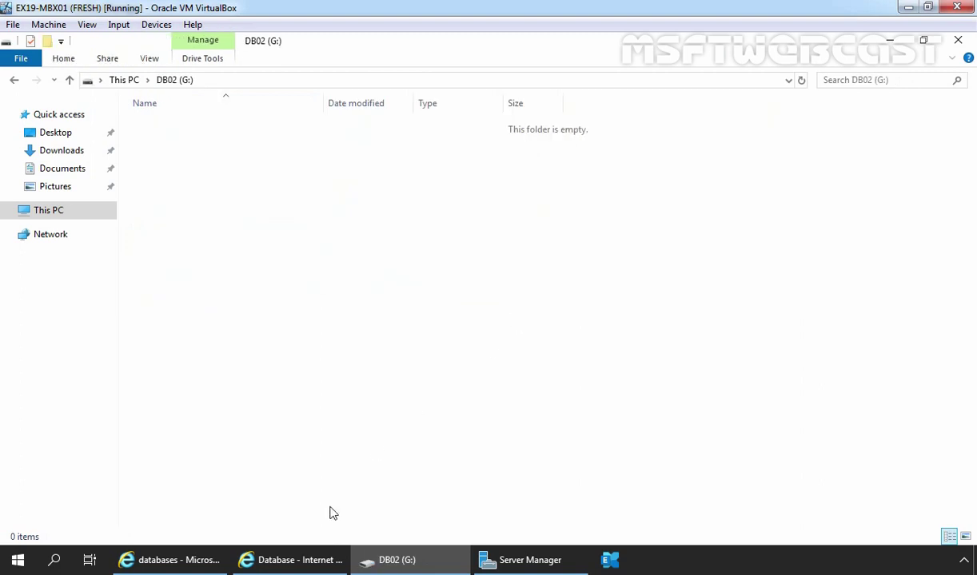
# Step: Go back to the new database form and save DB02 with the option to mount it kept enabled
pyautogui.click(290, 560)
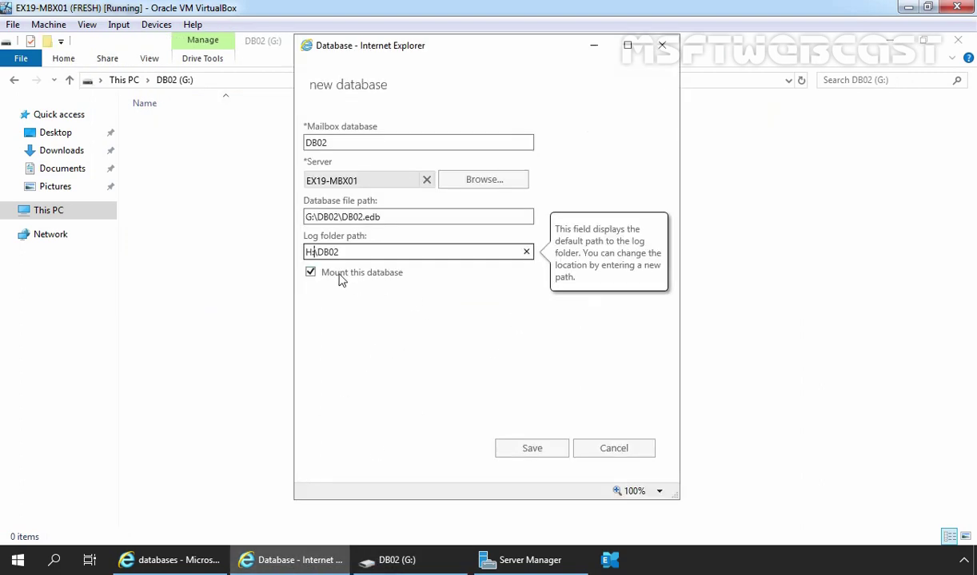
pyautogui.write(':\\')
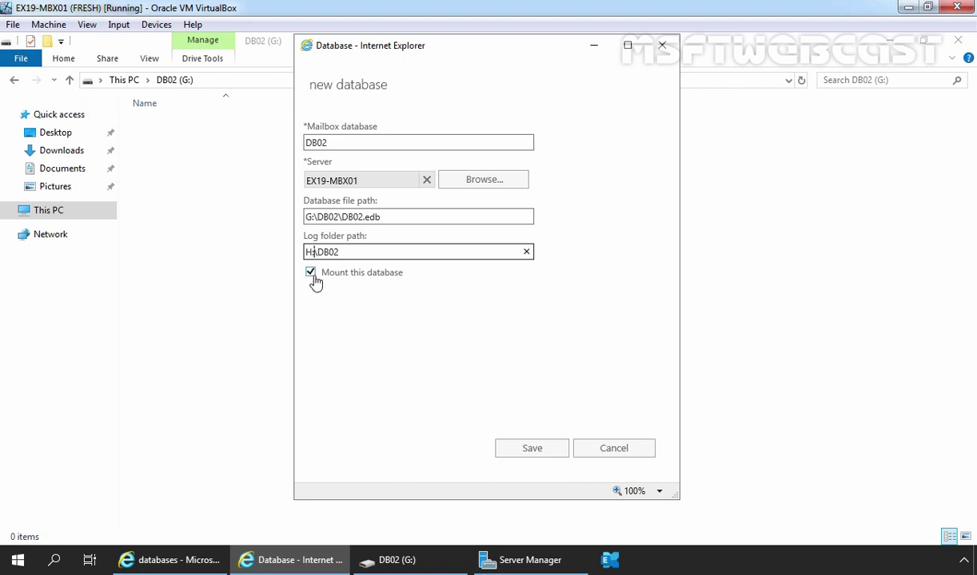
pyautogui.click(533, 452)
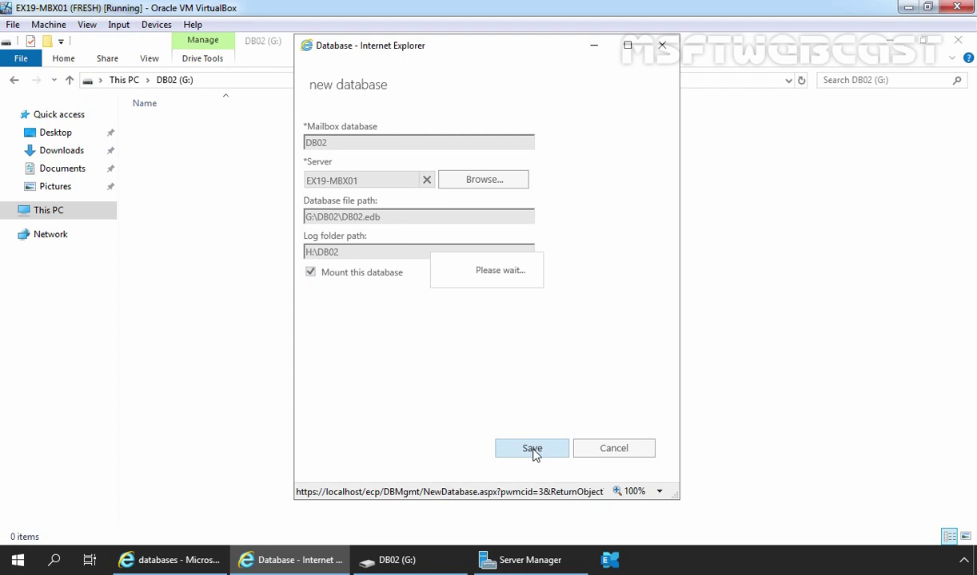
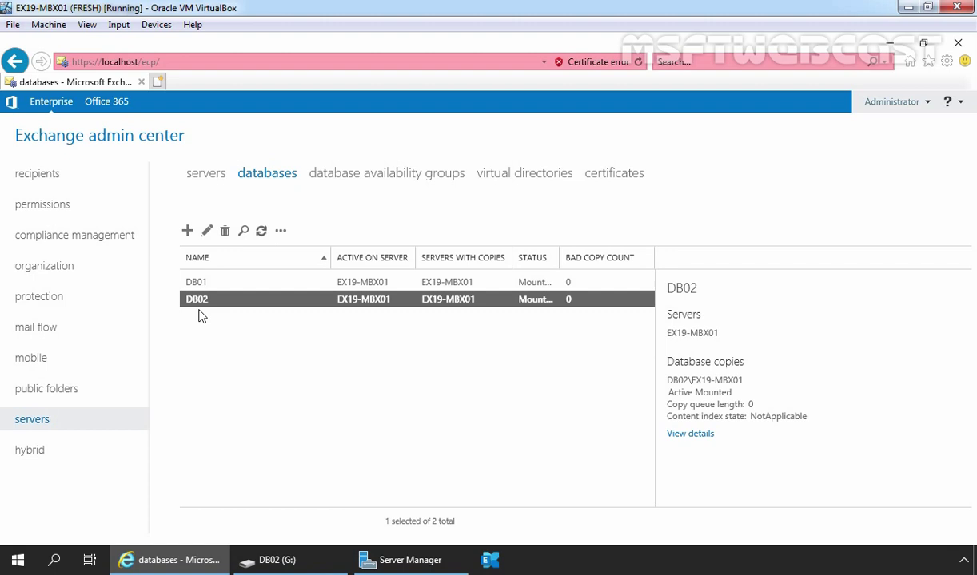
# Step: Search Windows for services and open the Services console in a maximized window
pyautogui.click(54, 560)
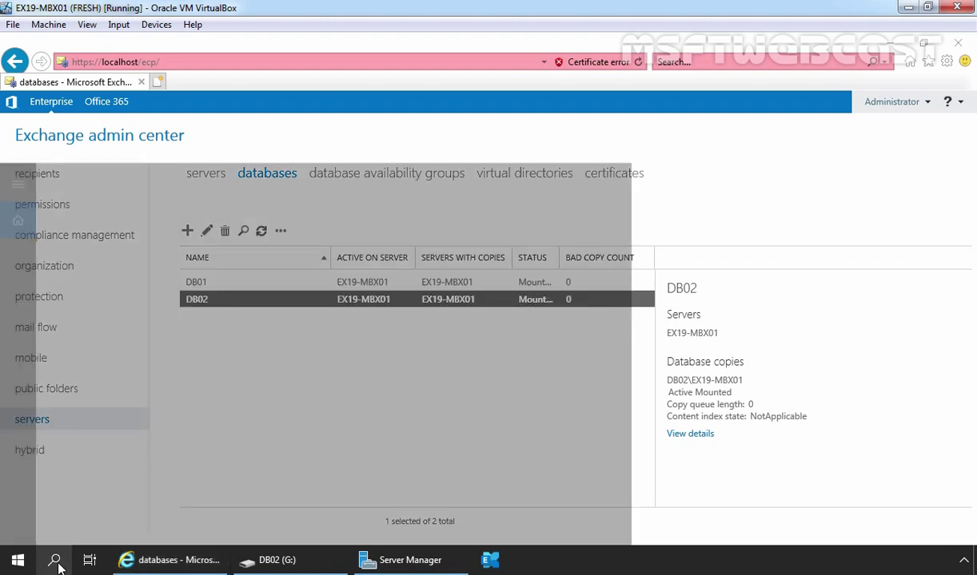
pyautogui.write('services')
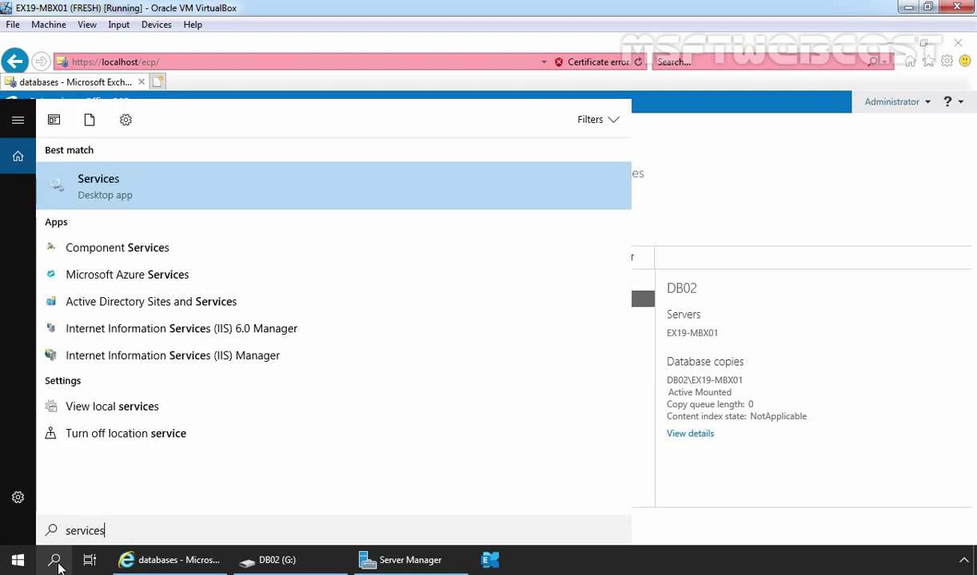
pyautogui.click(116, 192)
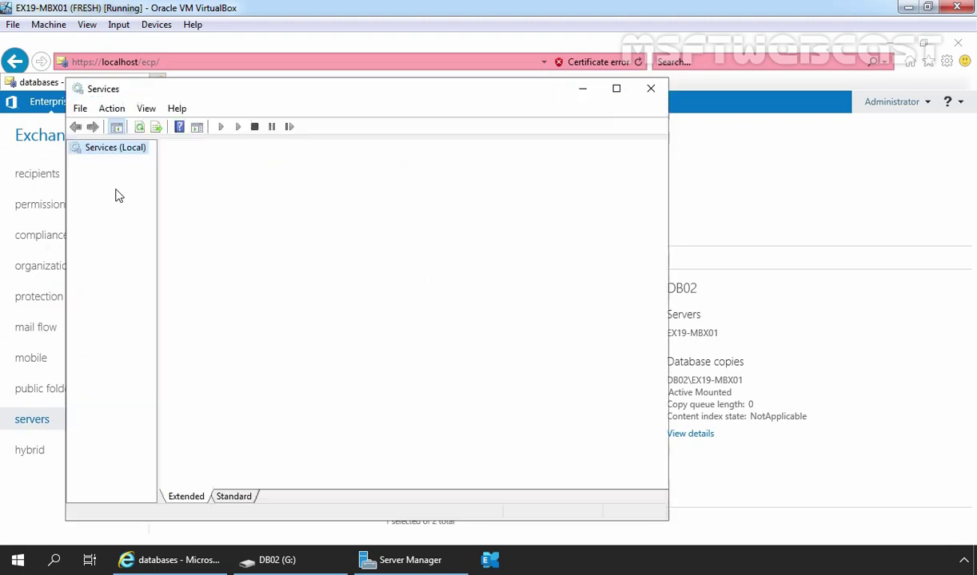
pyautogui.click(616, 88)
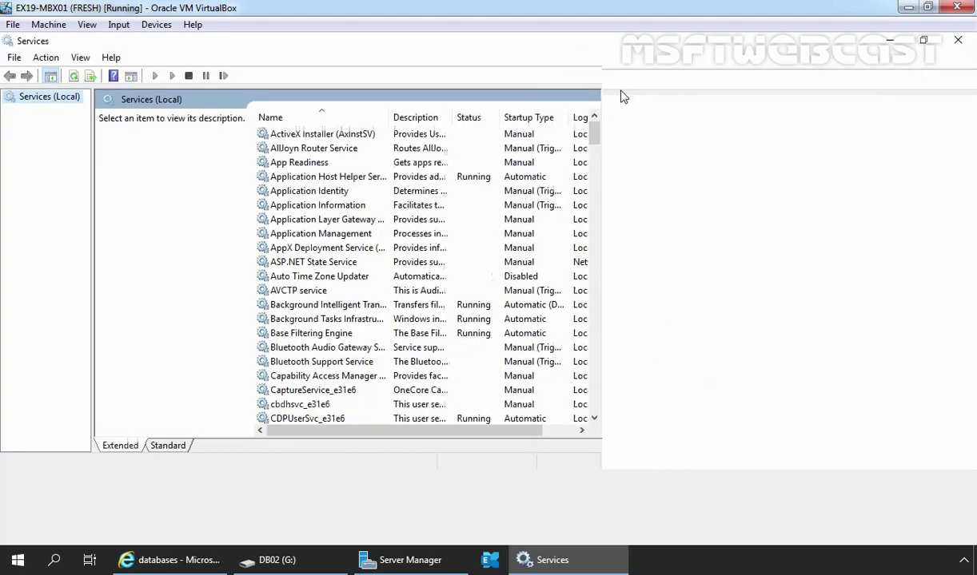
# Step: Jump to the Microsoft entries in the services list and widen the Name column to fit the full service names
pyautogui.click(283, 204)
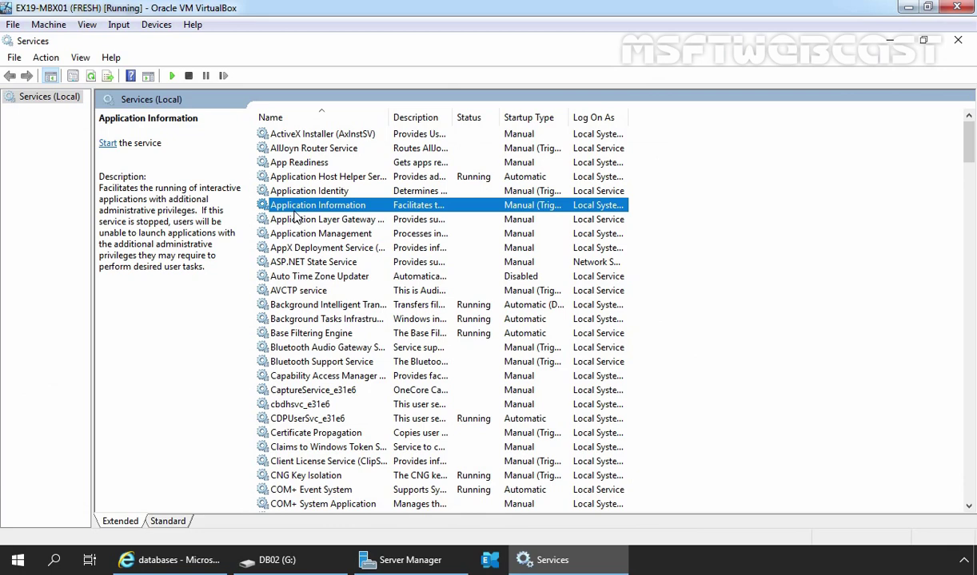
pyautogui.press('m')
pyautogui.press('i')
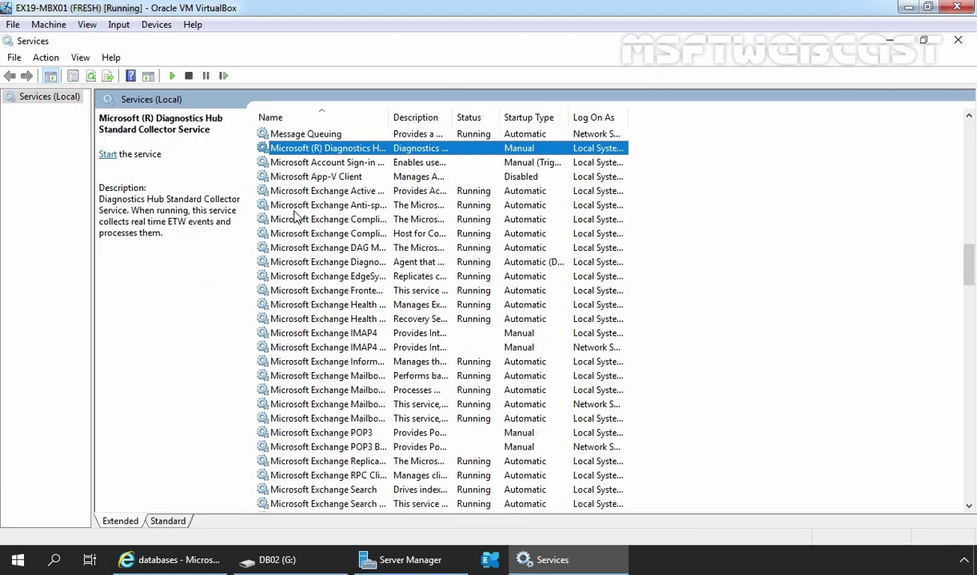
pyautogui.doubleClick(390, 117)
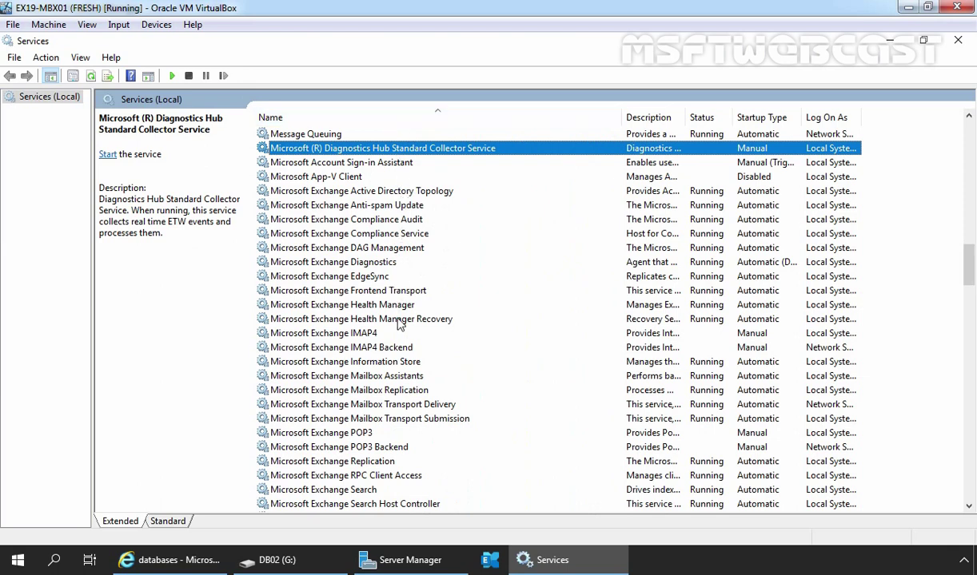
# Step: Restart the Microsoft Exchange Information Store service, and close the Services console
pyautogui.click(375, 362)
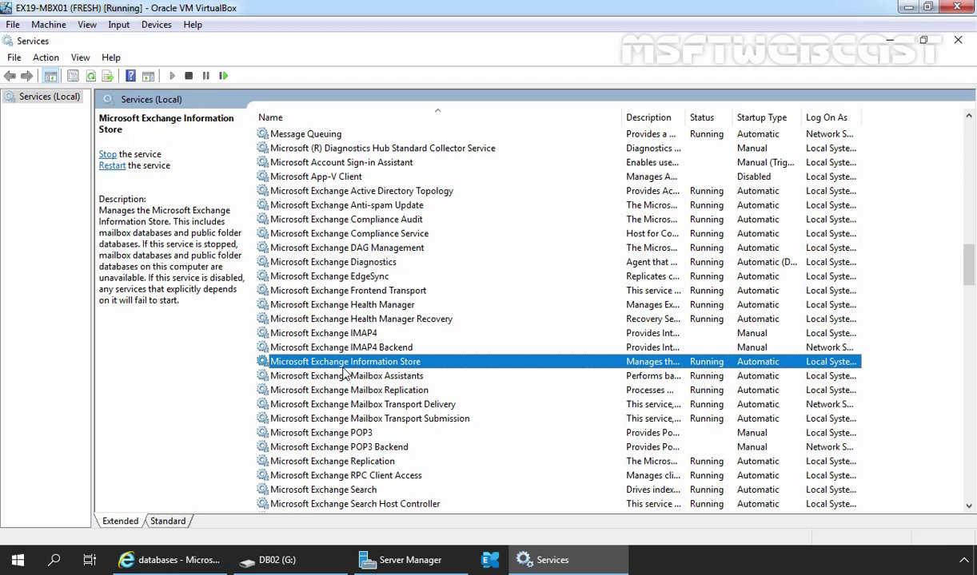
pyautogui.rightClick(345, 373)
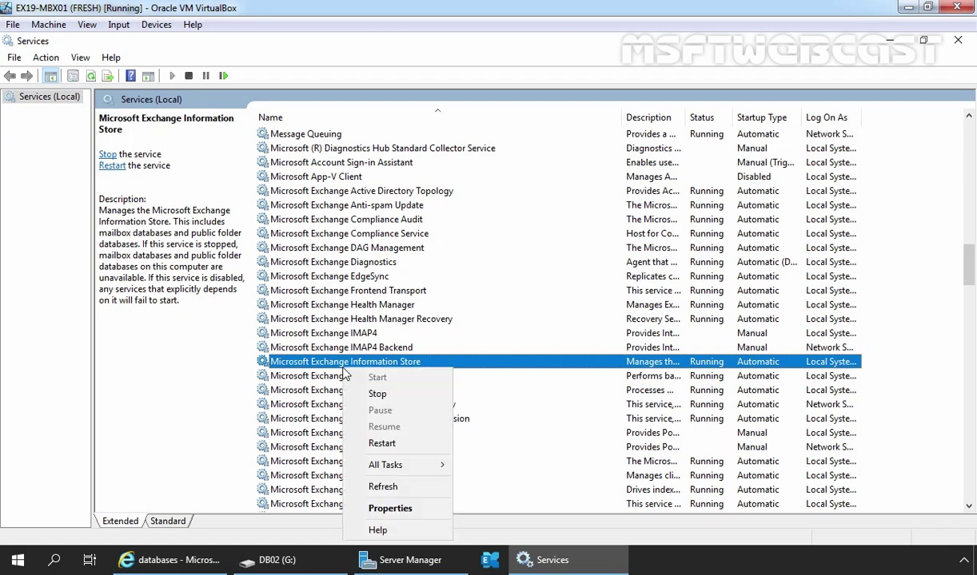
pyautogui.click(381, 443)
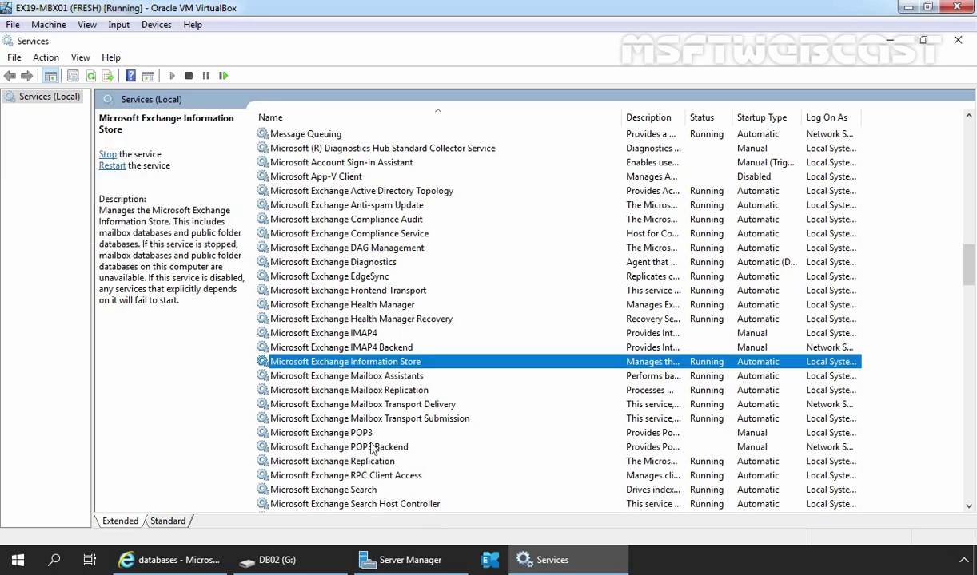
pyautogui.click(958, 41)
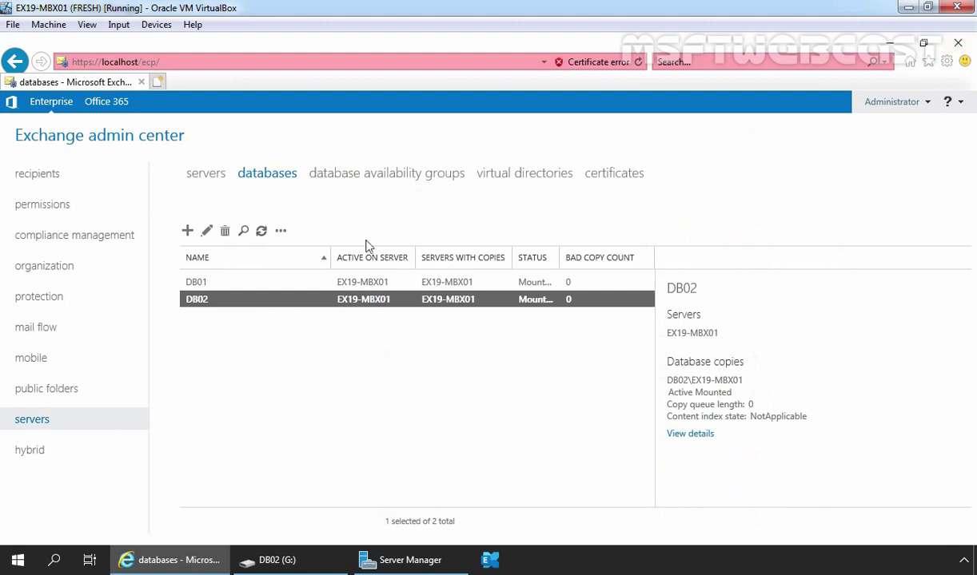
# Step: Refresh the mailbox database list in the Exchange admin center and widen the Status column to read each database's full status
pyautogui.click(260, 232)
pyautogui.moveTo(559, 254); pyautogui.dragTo(571, 255)
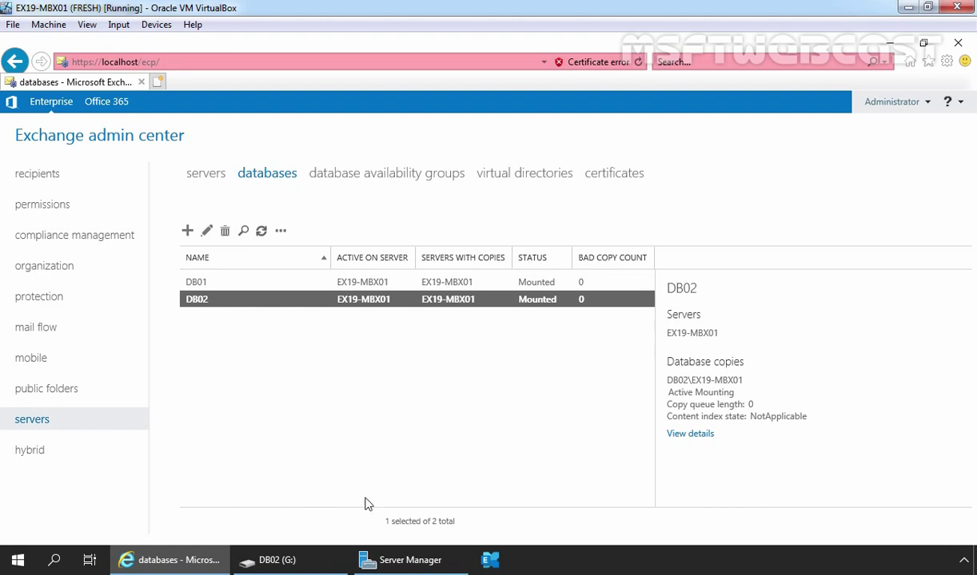
# Step: Switch to File Explorer and check the database file inside the DB02 folder on the DB02 (G:) drive
pyautogui.click(281, 560)
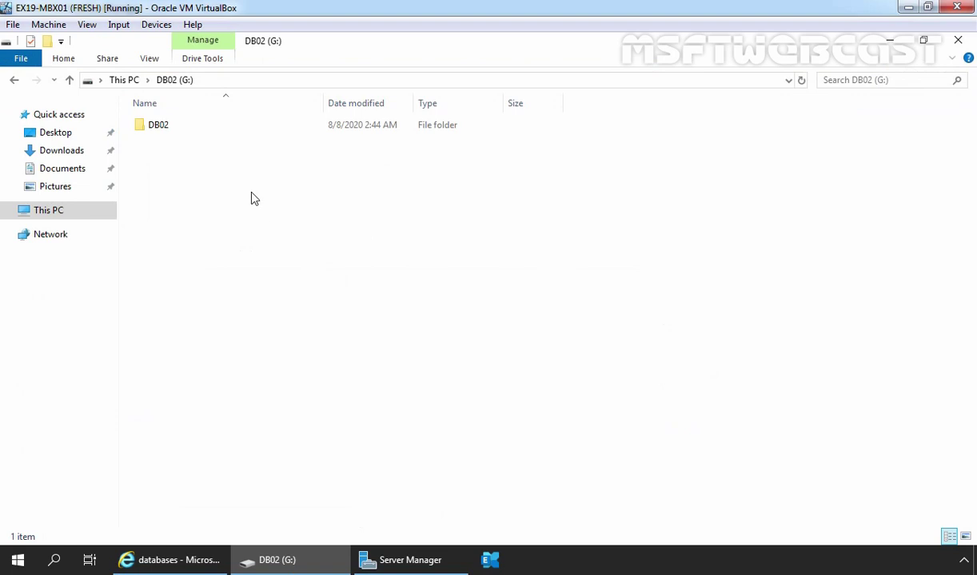
pyautogui.doubleClick(156, 131)
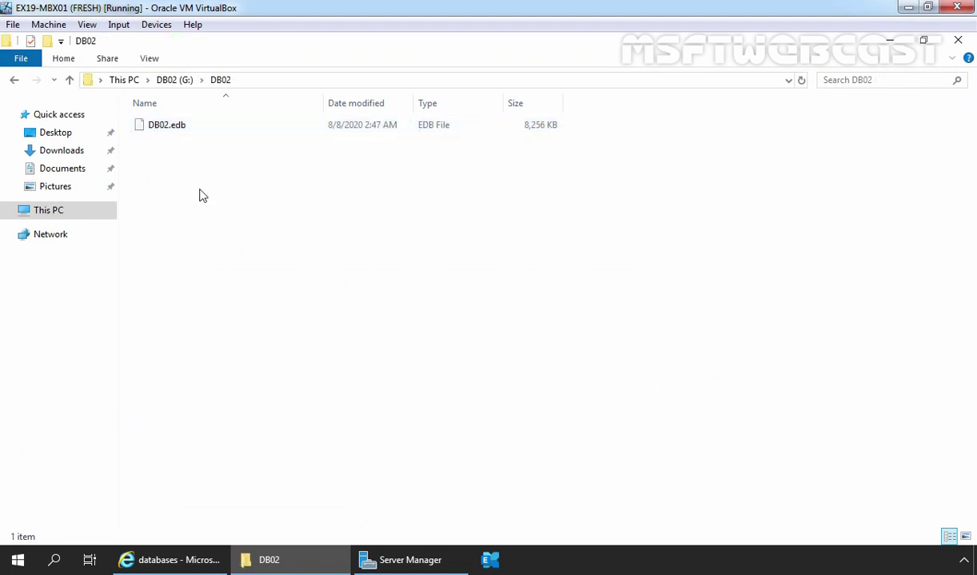
pyautogui.moveTo(192, 182); pyautogui.dragTo(153, 120)
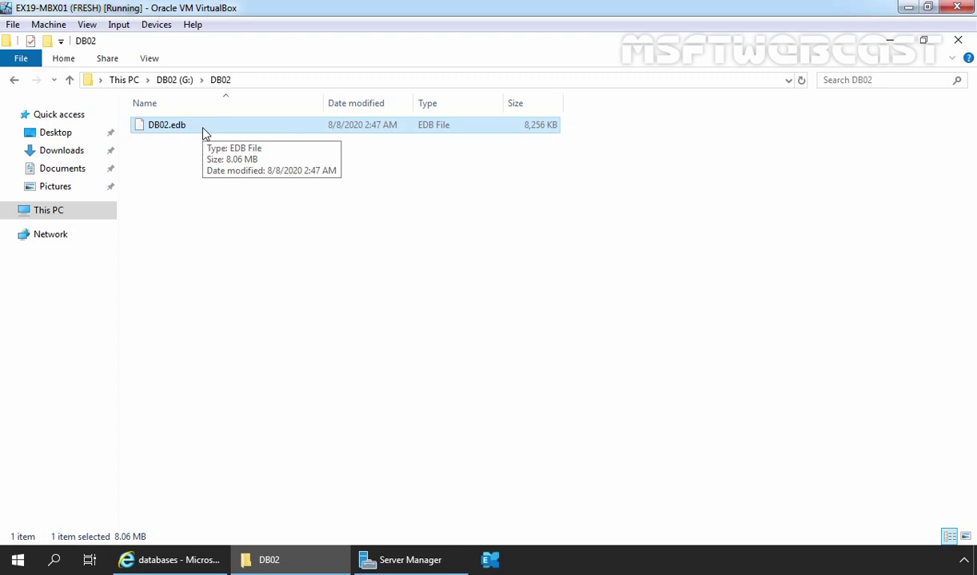
# Step: Examine the transaction log files inside the DB02 folder on the DB02-Logs (H:) drive
pyautogui.click(128, 84)
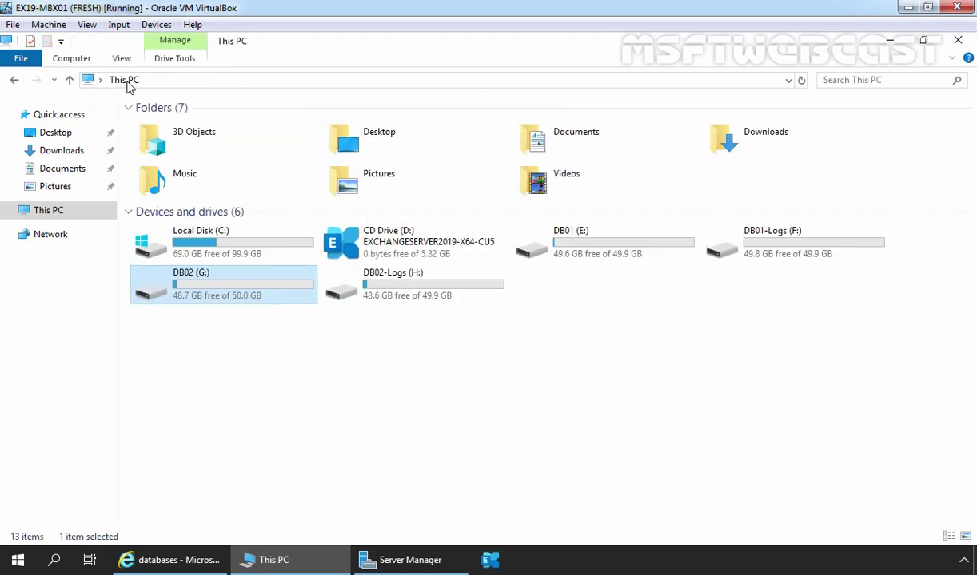
pyautogui.doubleClick(404, 291)
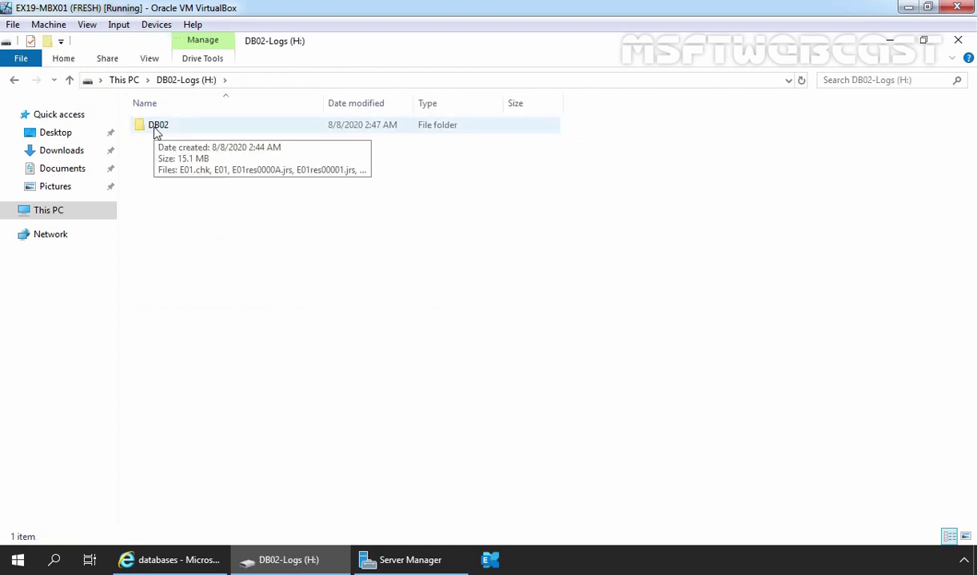
pyautogui.doubleClick(156, 130)
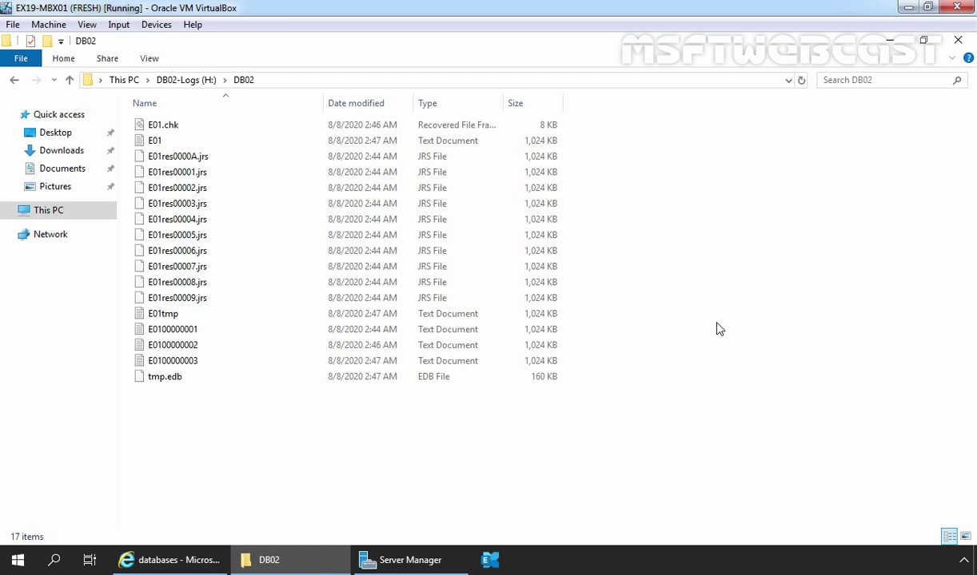
pyautogui.click(347, 378)
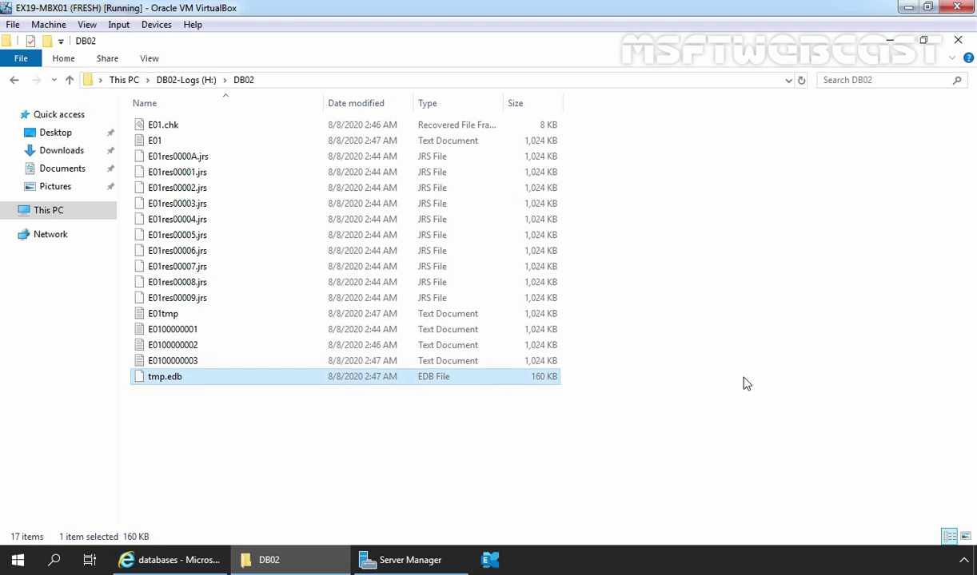